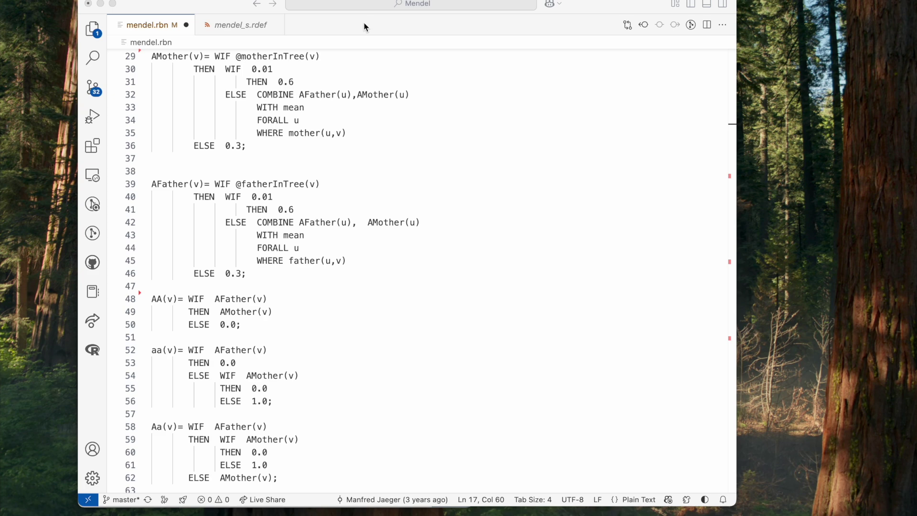
In SamIam's query network, switch the evidence on the rightmost monitored aa node between false and true.
left_click(100, 3)
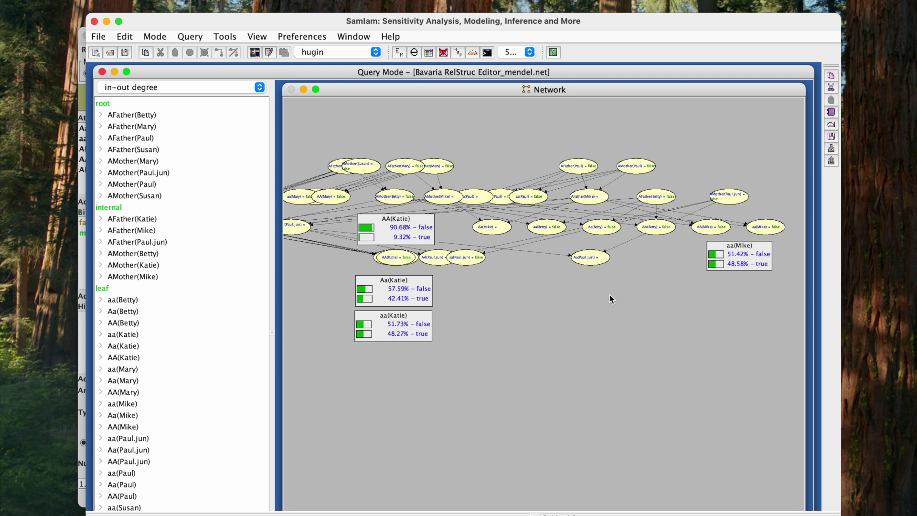
left_click(715, 254)
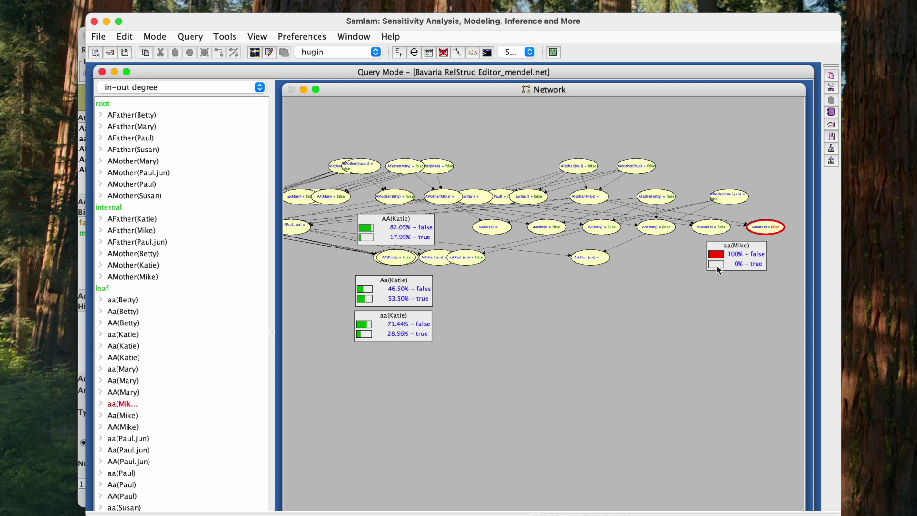
left_click(717, 263)
left_click(717, 258)
left_click(718, 263)
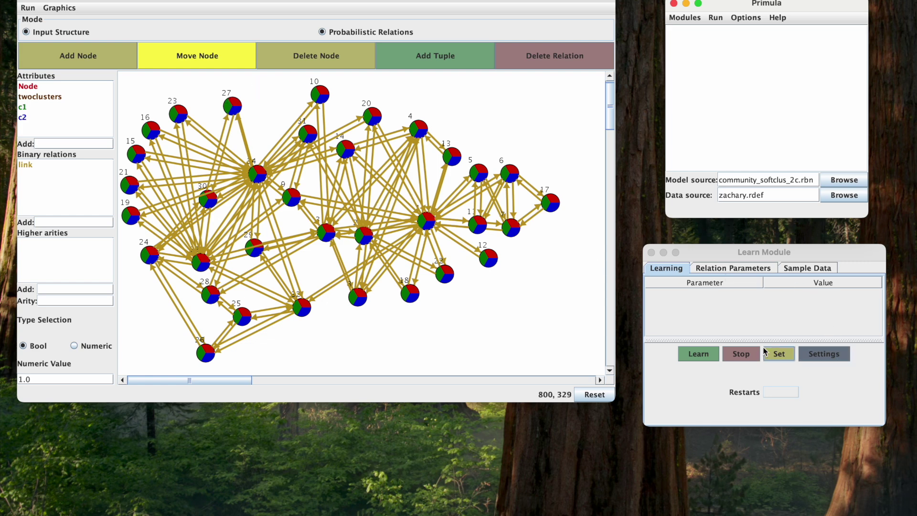
Select the relation parameters alpha, c1 and c2 in the Learn Module and start learning them.
left_click(732, 269)
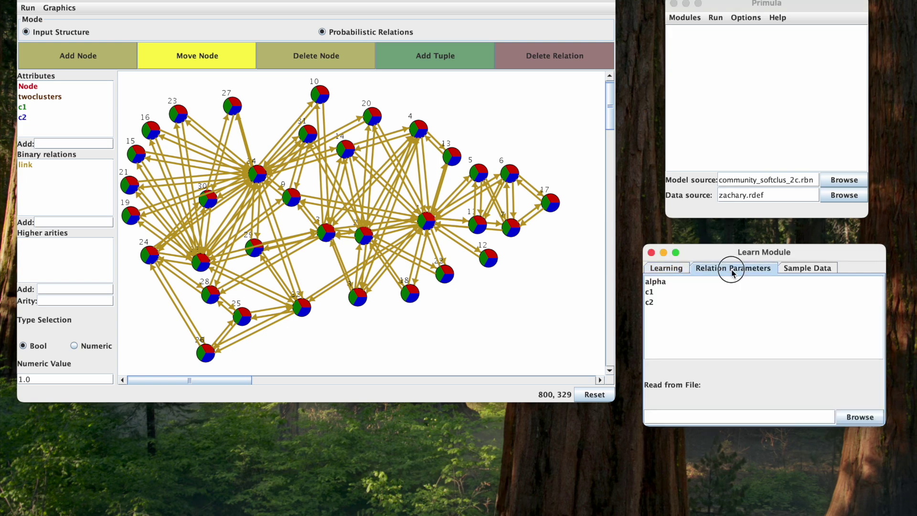
left_click(685, 281)
left_click(683, 302, "shift")
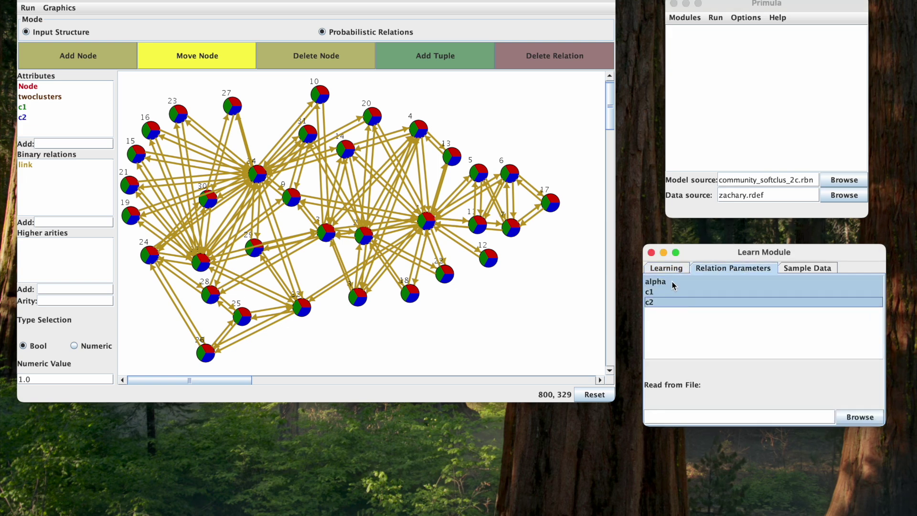
left_click(658, 270)
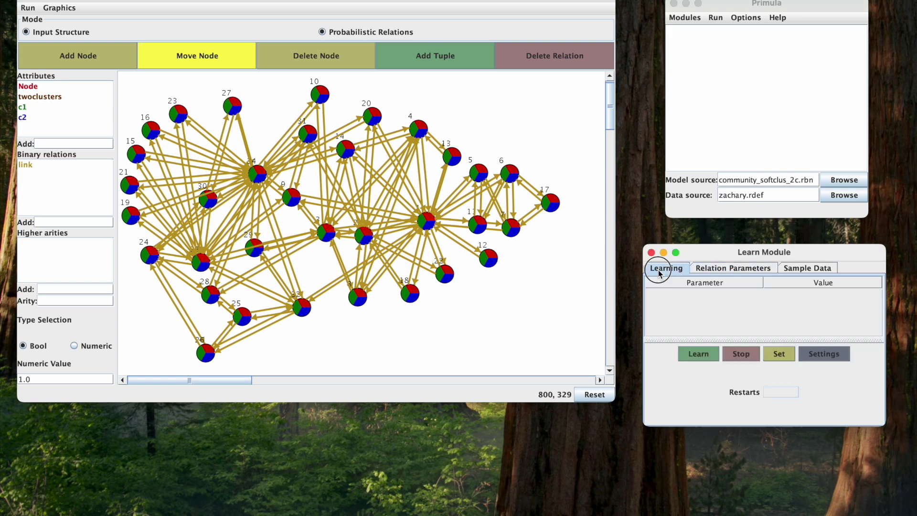
left_click(699, 354)
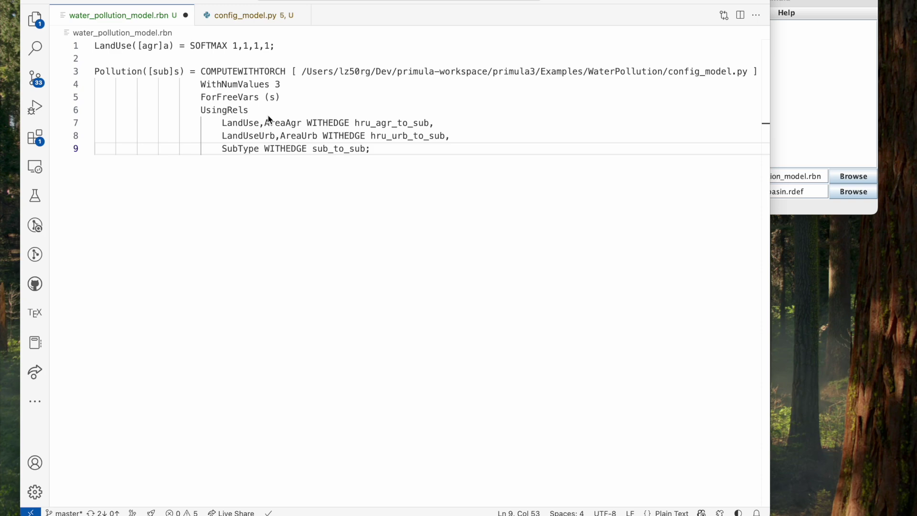
Examine the HeteroGraph class and the load_model function in config_model.py.
left_click(262, 15)
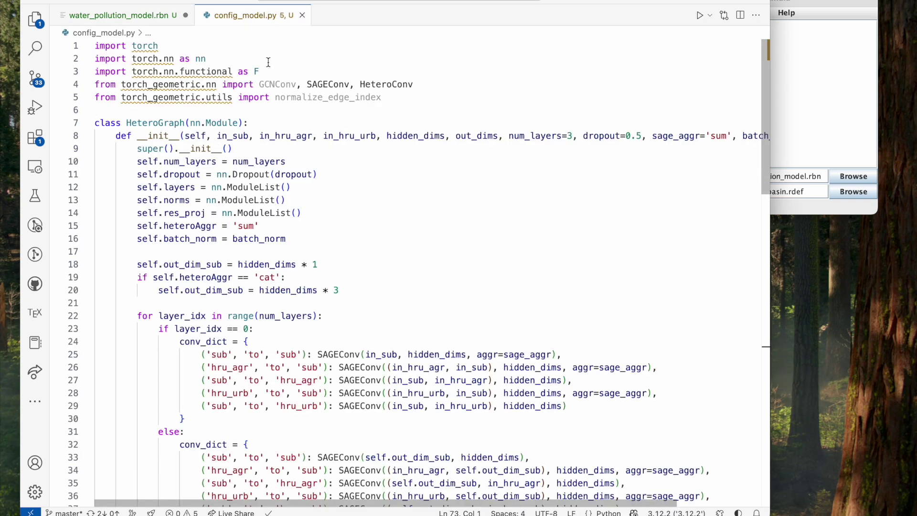
scroll(288, 140, "down", 7)
scroll(288, 140, "down", 8)
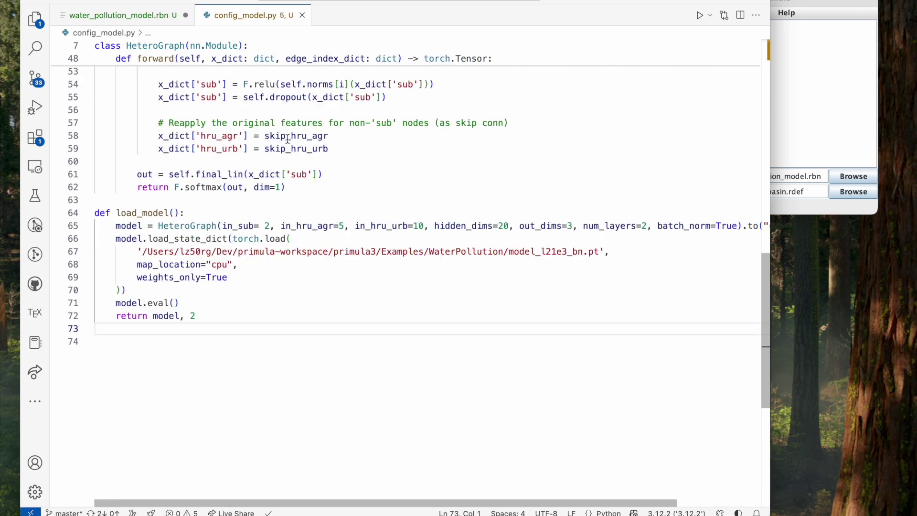
scroll(286, 140, "up", 15)
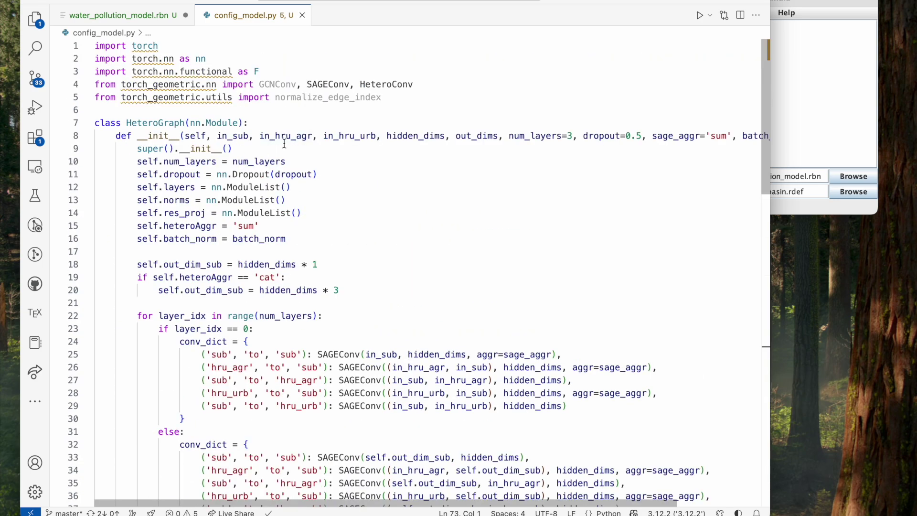
scroll(284, 141, "down", 4)
In Primula's Inference Module, set Pollution to LOW as evidence for all sub elements.
left_click_drag(787, 0, 500, 15)
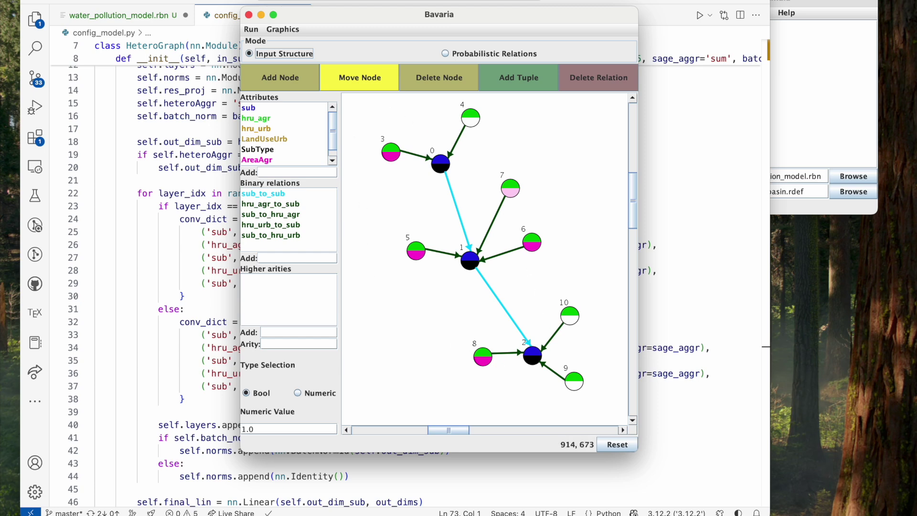
left_click_drag(390, 1, 444, 28)
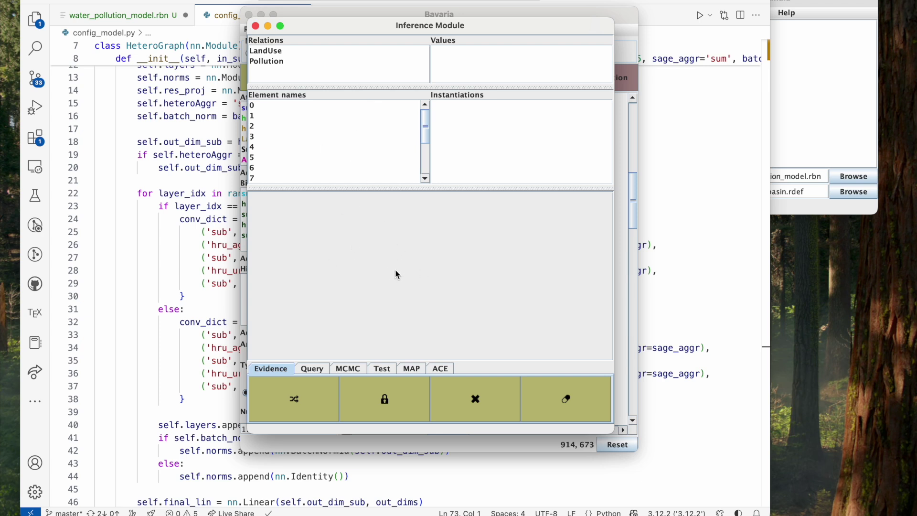
left_click(278, 61)
left_click(444, 50)
scroll(311, 143, "down", 3)
left_click(265, 147)
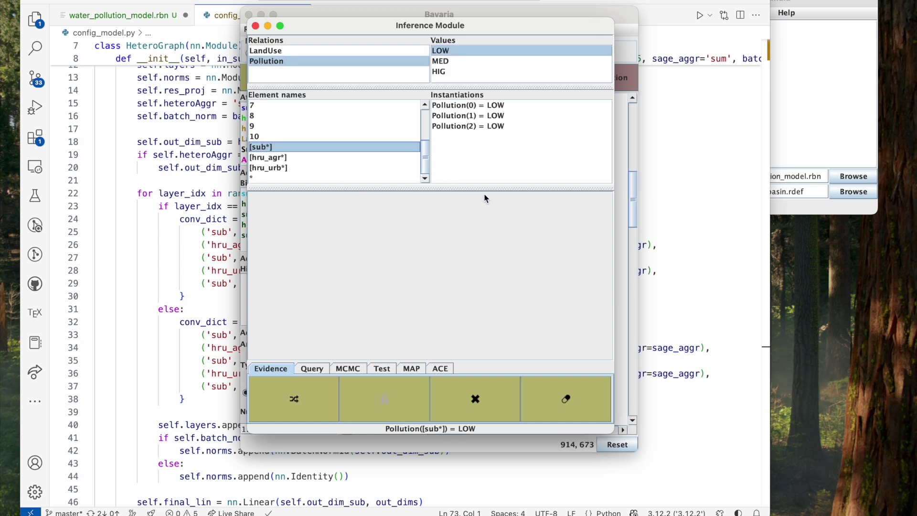
Add LandUse of all hru_agr elements as query atoms.
left_click(310, 368)
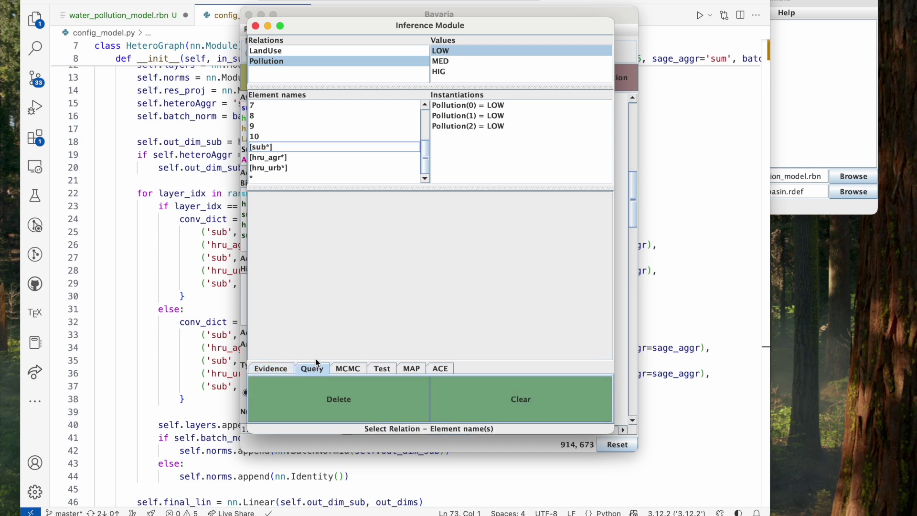
left_click(271, 53)
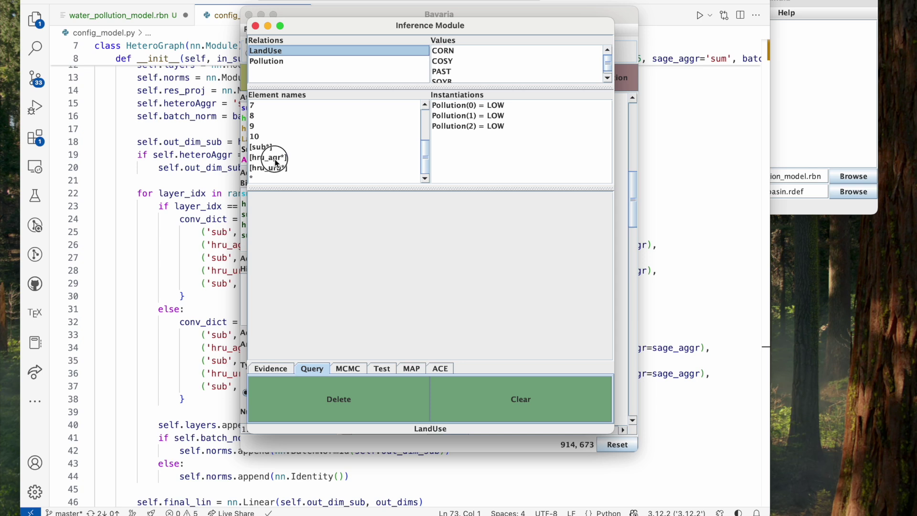
left_click(276, 159)
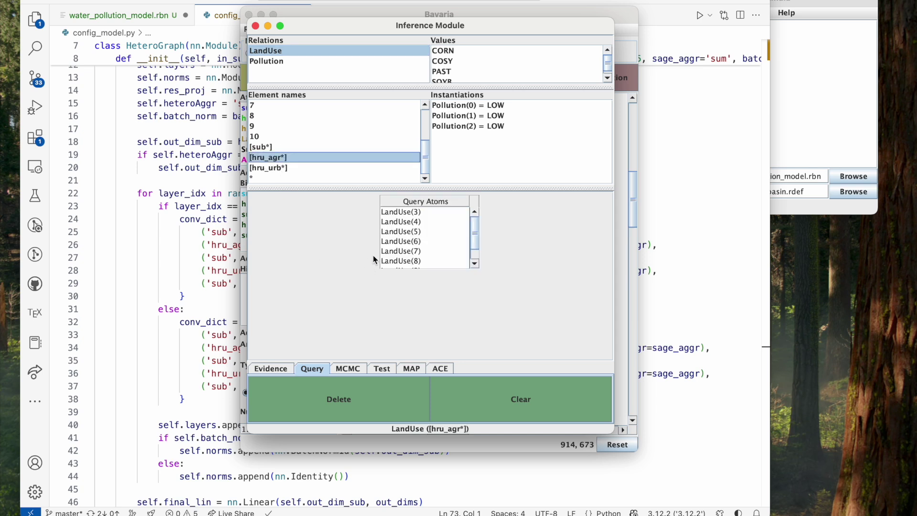
Run MAP inference with 1 restart and review the MAP values of the LandUse queries.
left_click(411, 369)
left_click(390, 412)
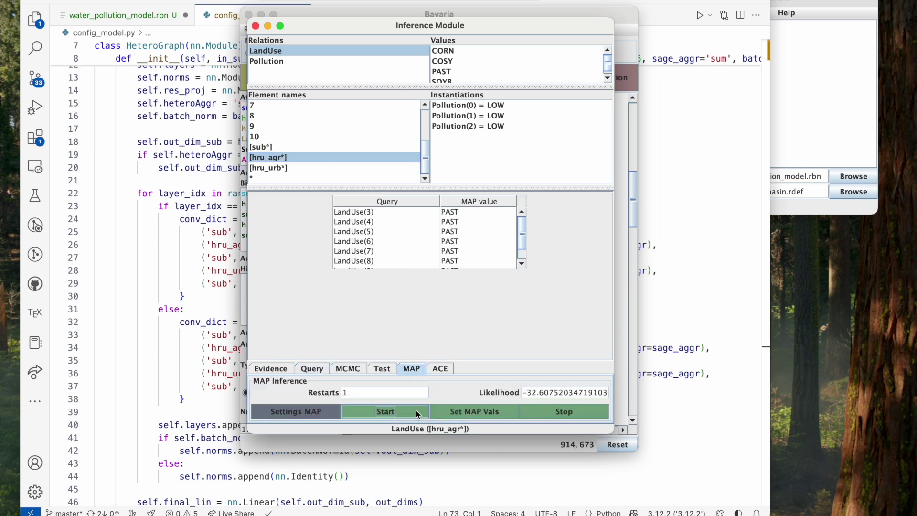
scroll(476, 228, "down", 2)
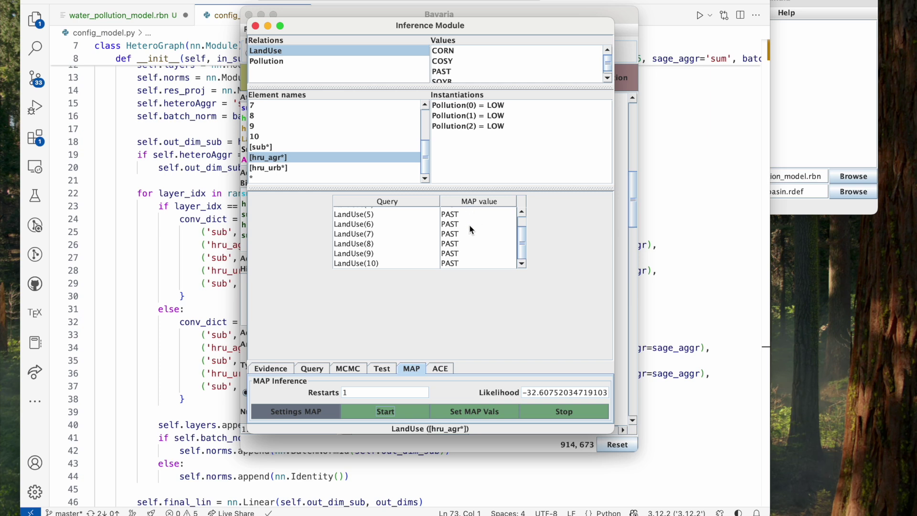
scroll(470, 229, "up", 2)
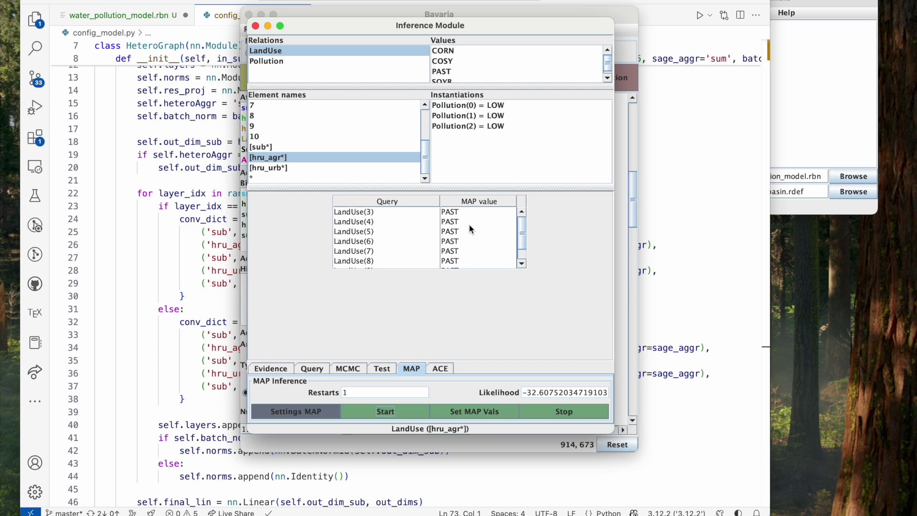
scroll(460, 249, "down", 2)
scroll(459, 249, "up", 2)
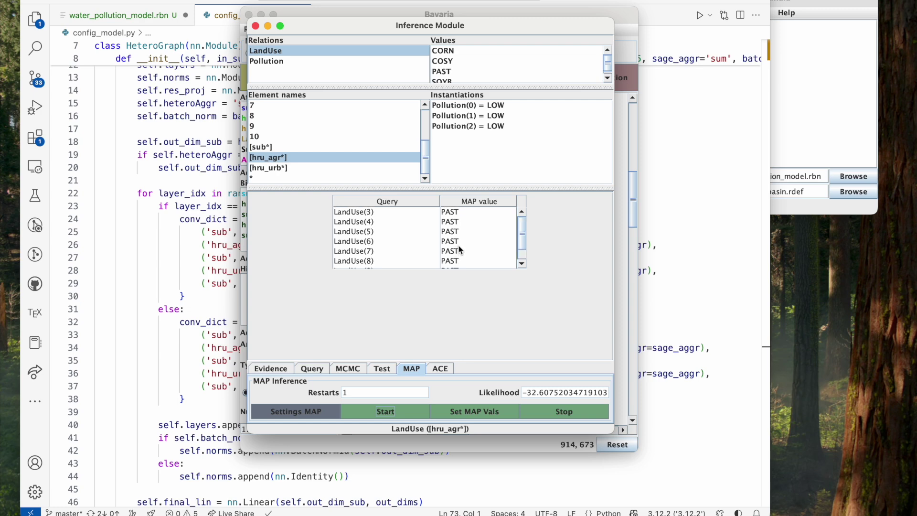